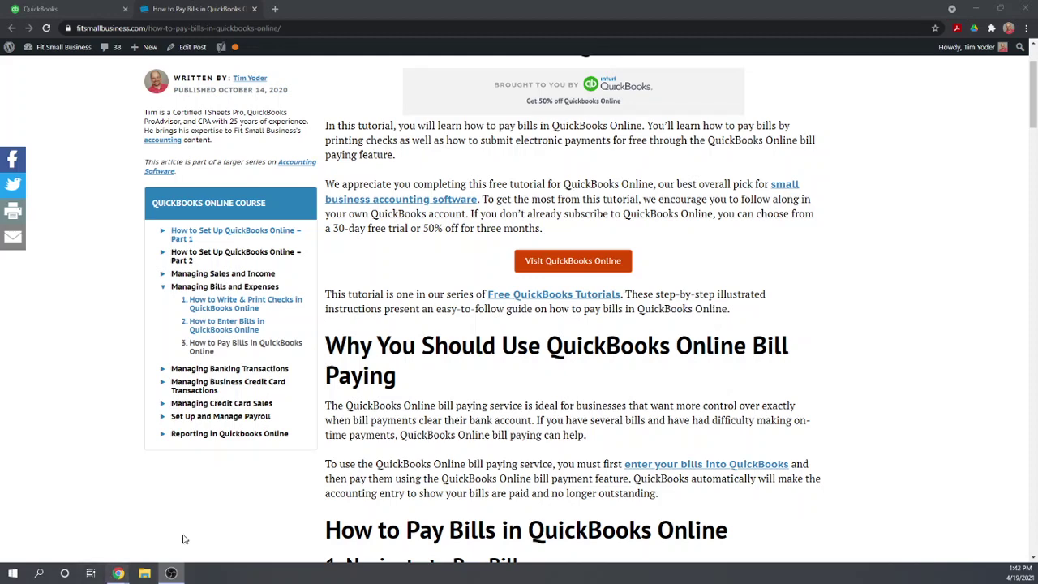
# - Scroll up and down through the Fit Small Business 'How to Pay Bills in QuickBooks Online' article
pyautogui.scroll(3, 336, 475)
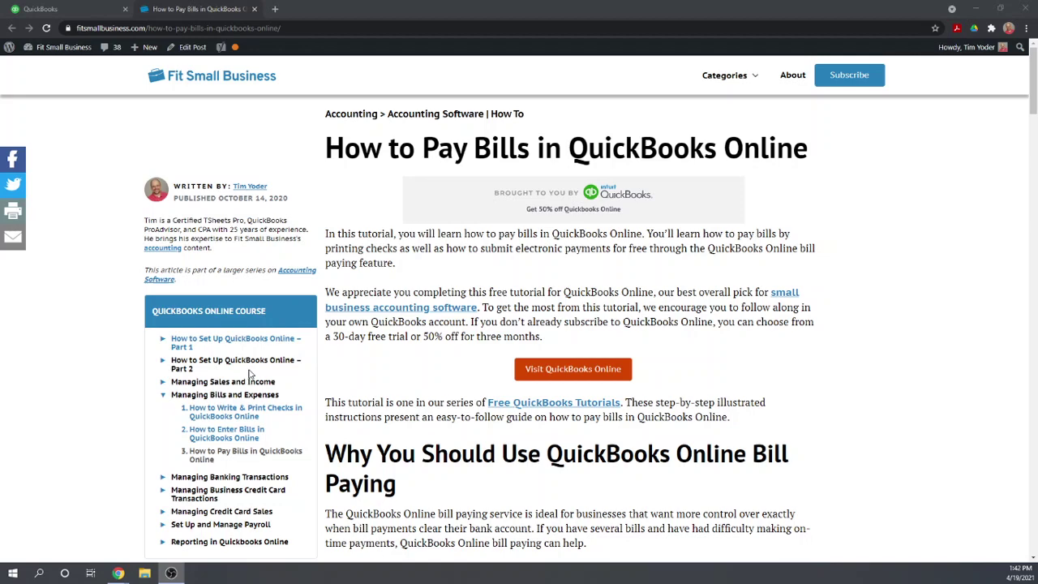
pyautogui.scroll(-1, 441, 374)
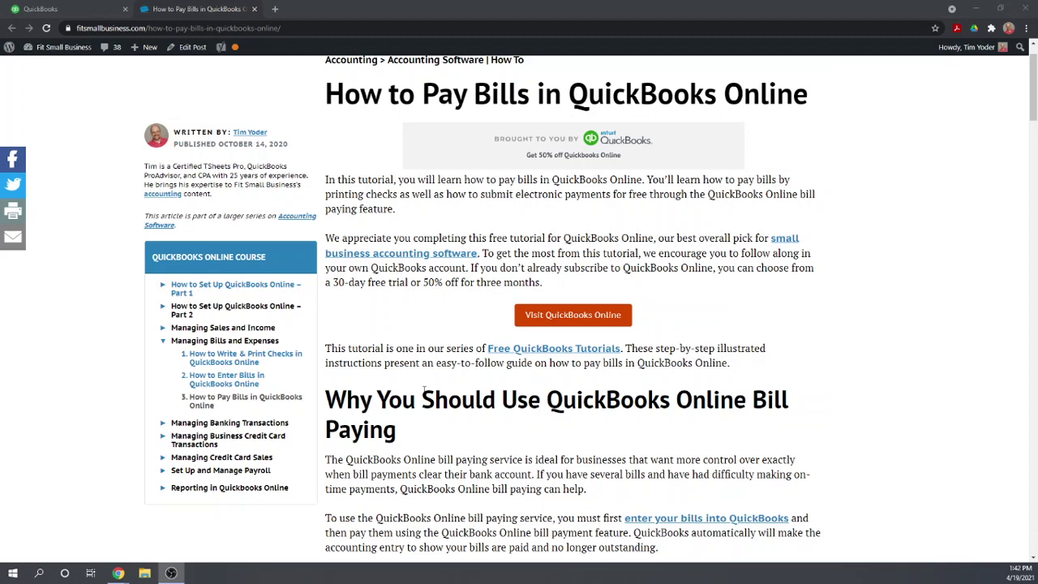
pyautogui.scroll(-2, 378, 371)
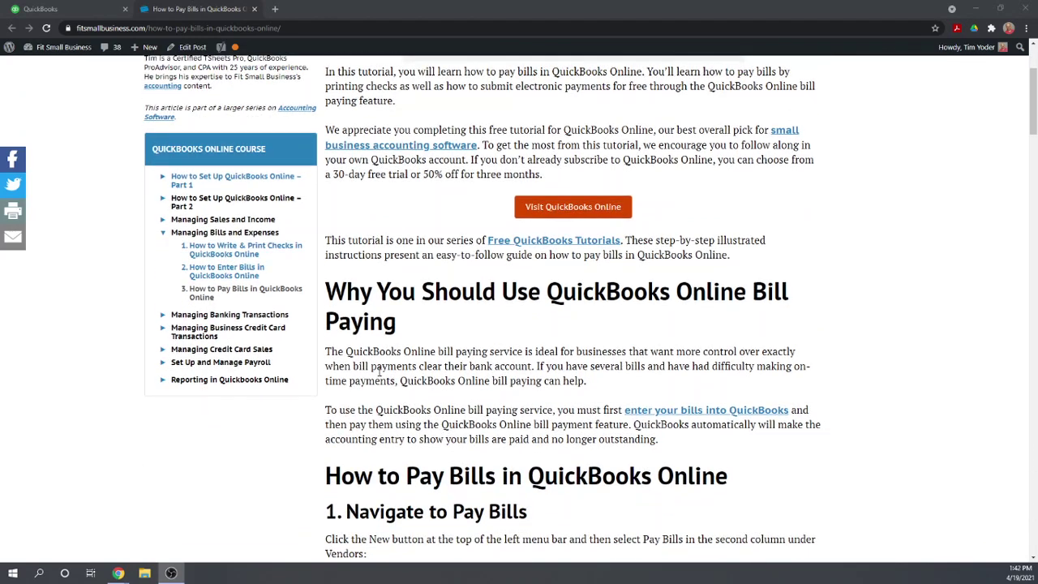
pyautogui.scroll(1, 379, 371)
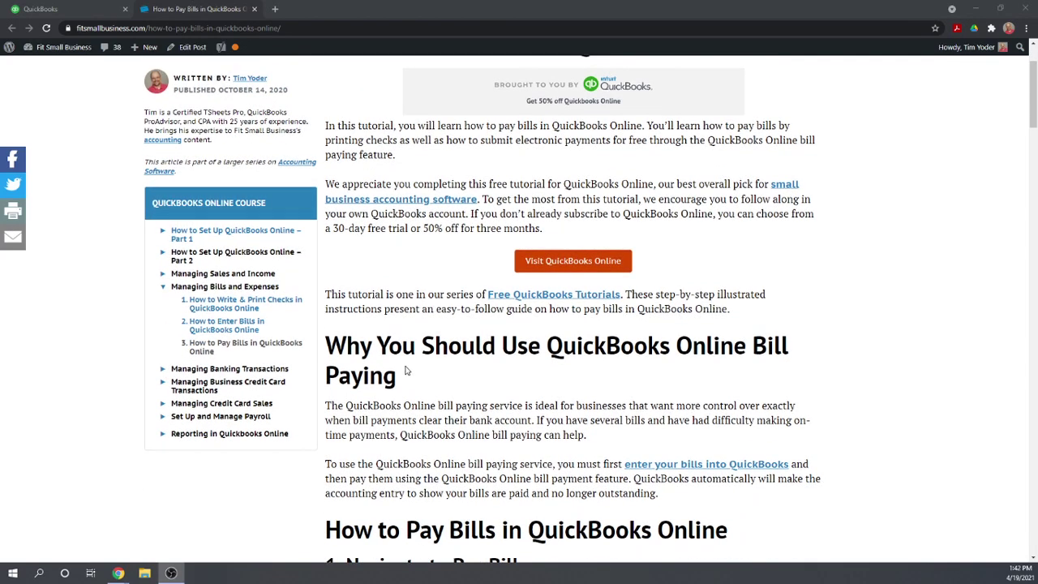
pyautogui.scroll(2, 406, 371)
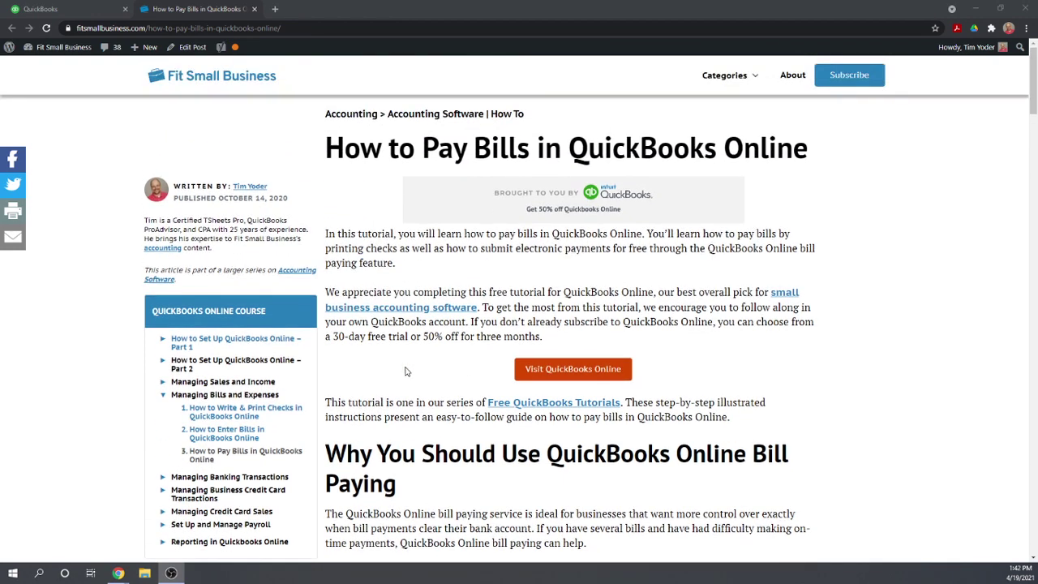
pyautogui.scroll(-3, 406, 371)
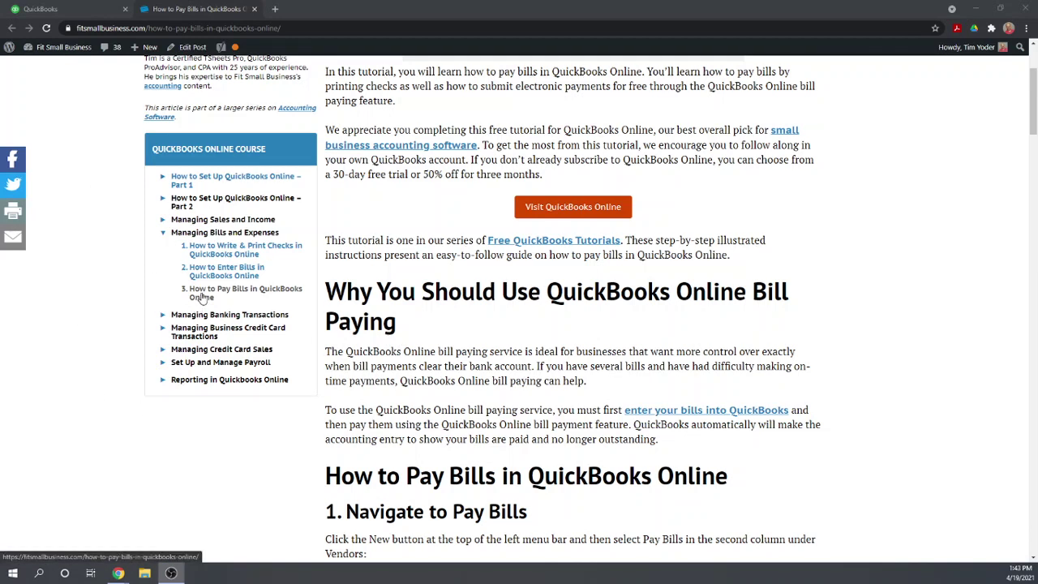
pyautogui.scroll(2, 586, 357)
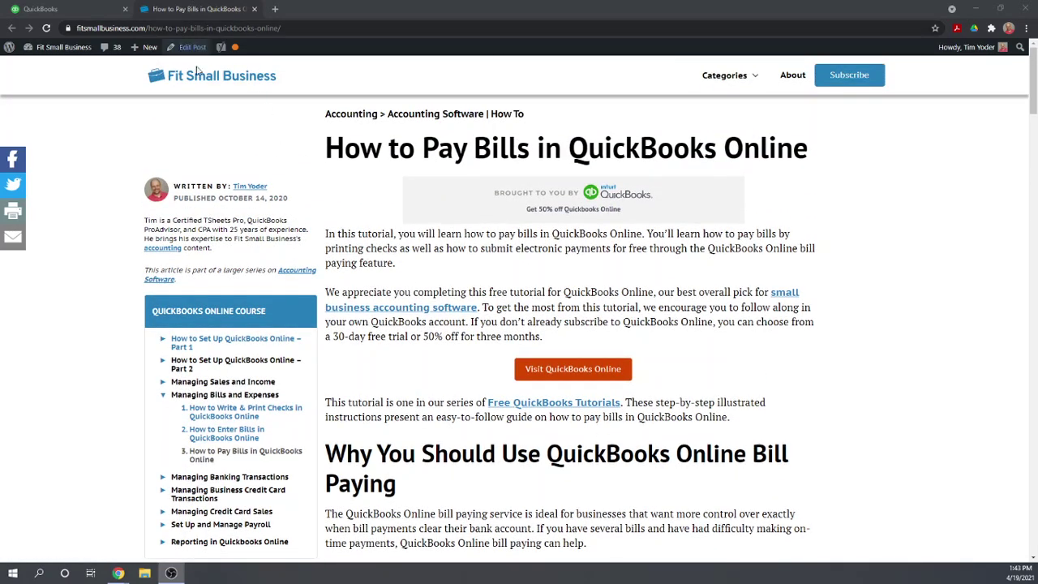
# - Switch to the Paul's Plumbing QuickBooks dashboard and open Pay Bills from the + New menu
pyautogui.click(71, 12)
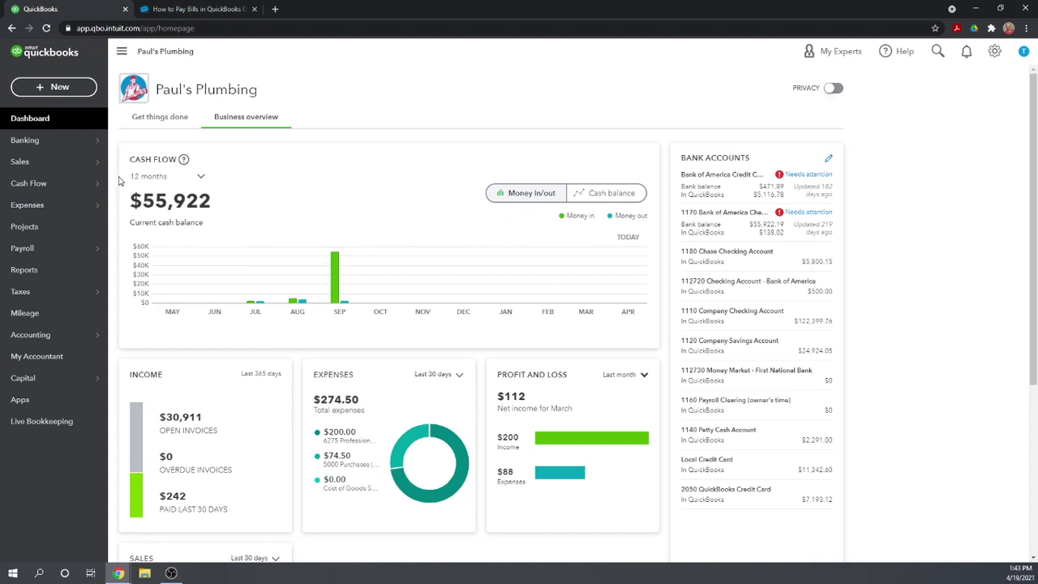
pyautogui.click(43, 87)
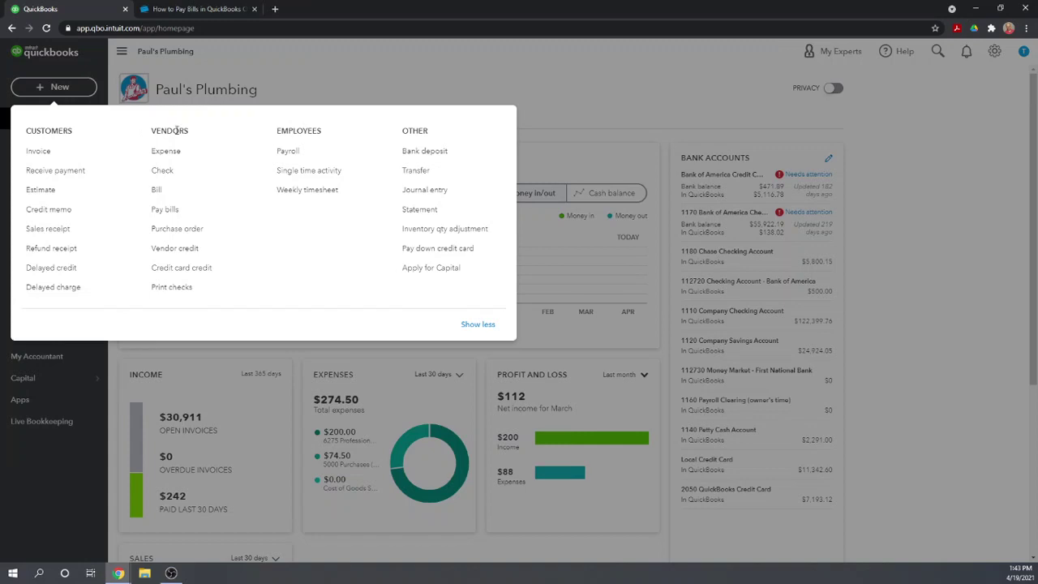
pyautogui.click(167, 211)
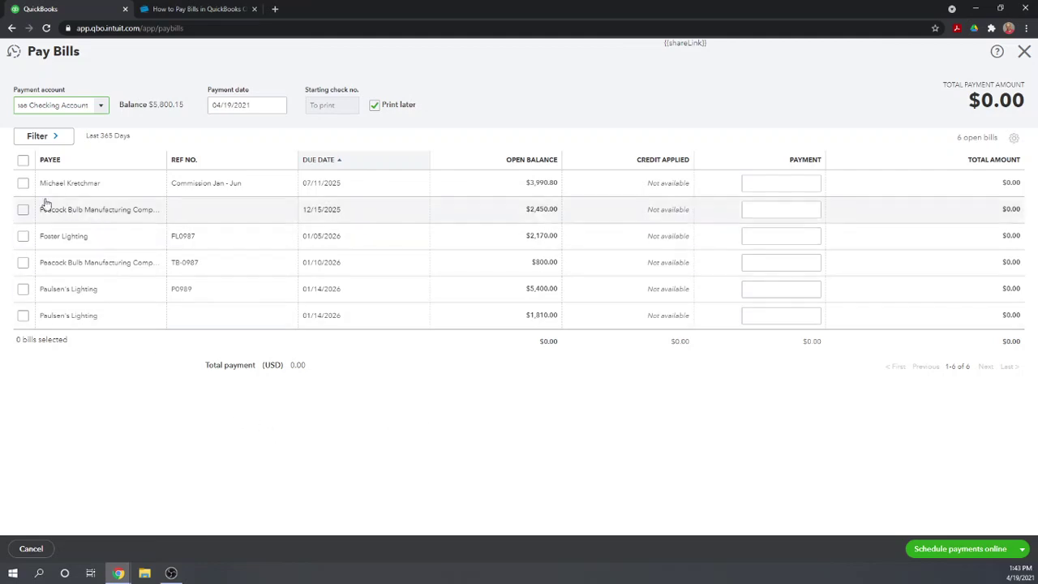
# - Pay the $3,990.80 commission and $2,450.00 Peacock Bulb bills using Save and print
pyautogui.click(23, 184)
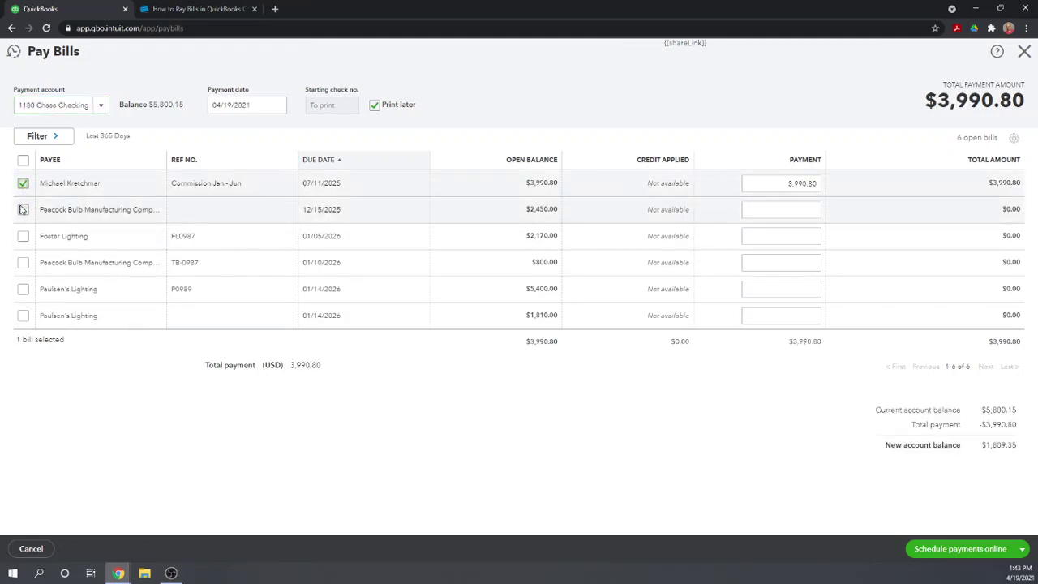
pyautogui.click(22, 211)
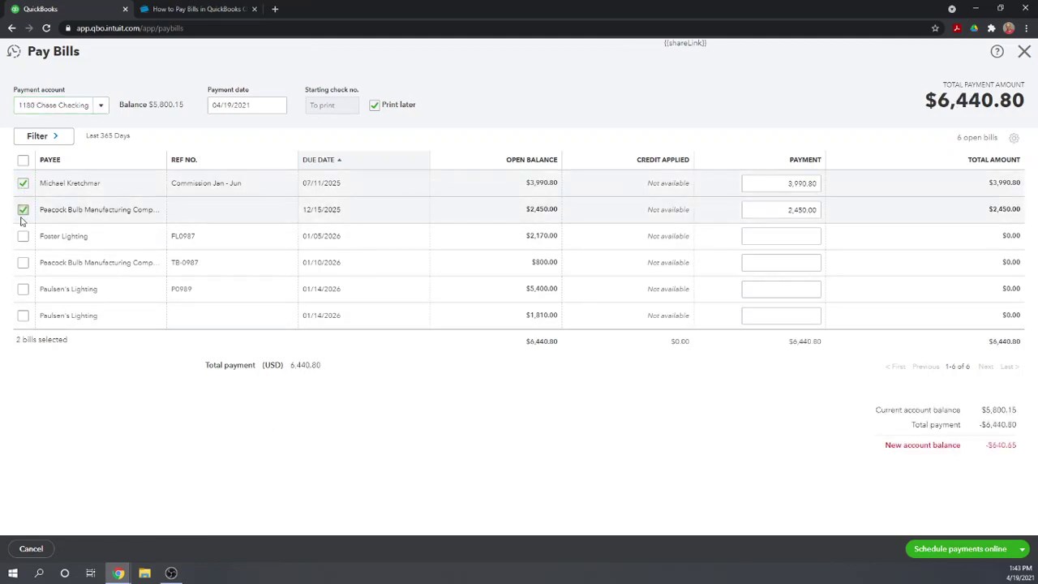
pyautogui.click(1022, 550)
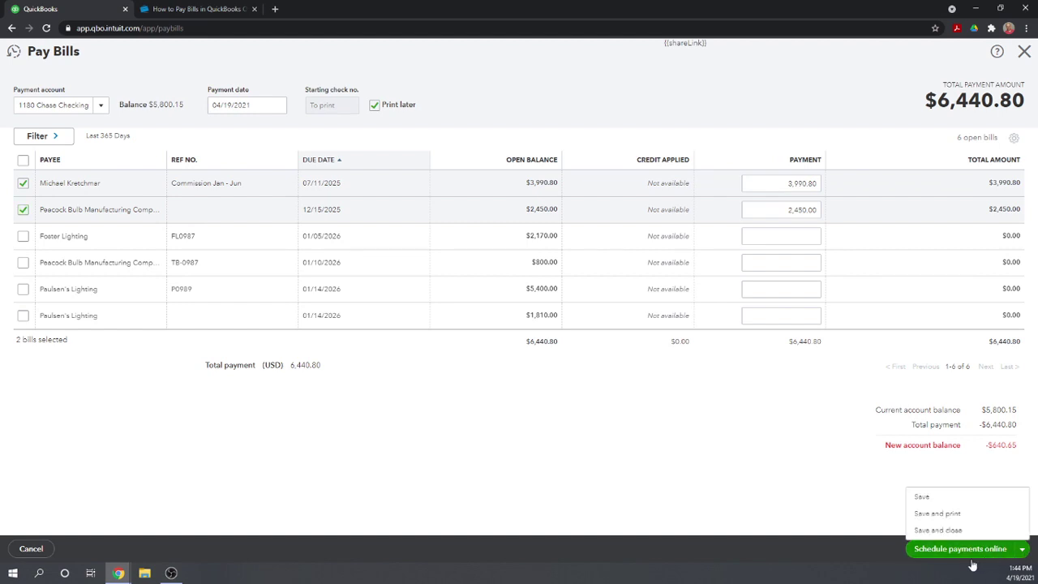
pyautogui.click(939, 515)
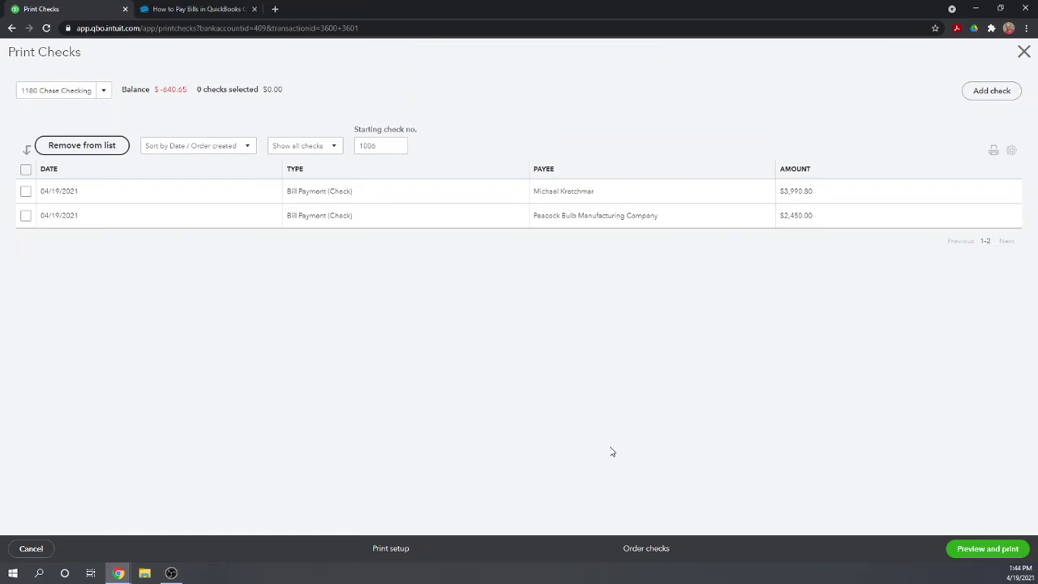
# - Close Print Checks, then return to it from + New with both bill-payment checks queued
pyautogui.click(1023, 51)
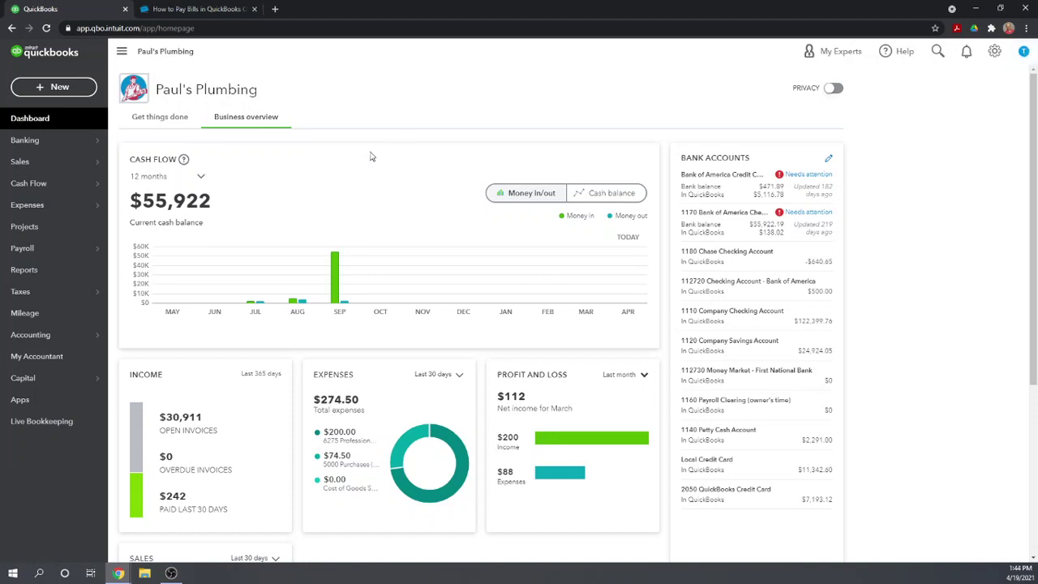
pyautogui.moveTo(301, 302)
pyautogui.click(41, 90)
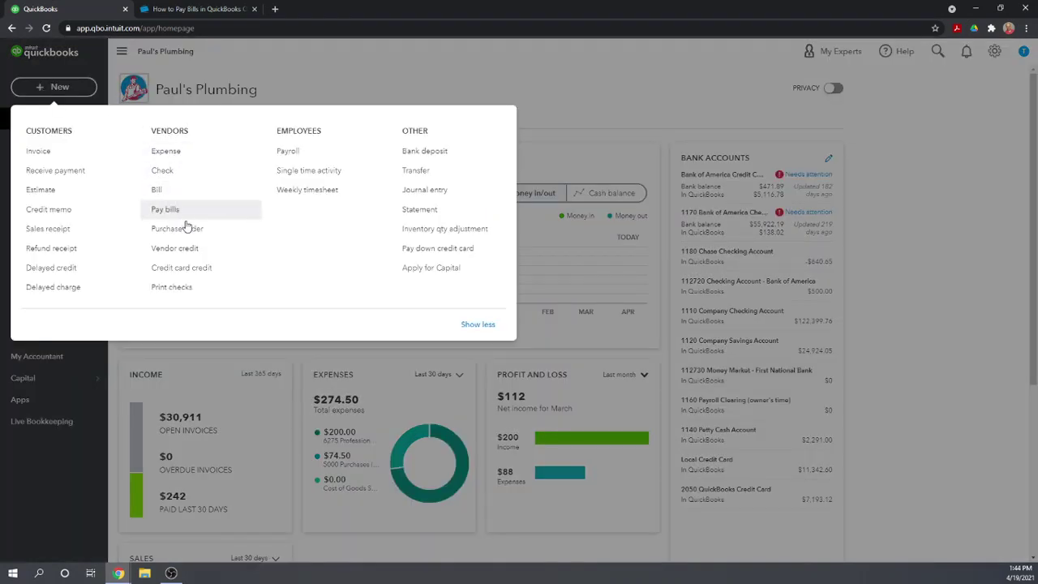
pyautogui.click(172, 288)
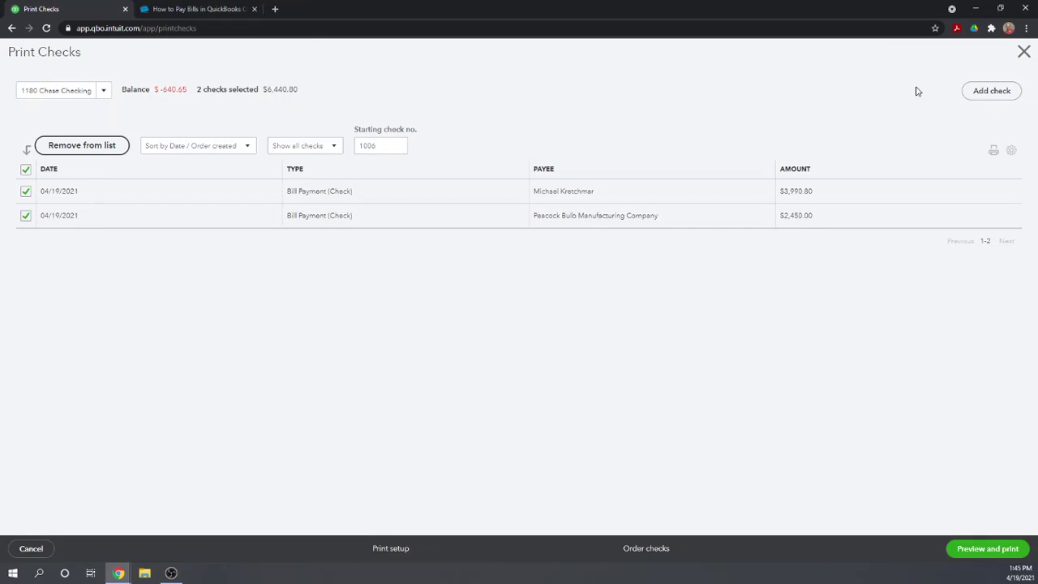
# - Save a $200.00 print-later check payable to Accounting Firm for accounting fees
pyautogui.click(987, 94)
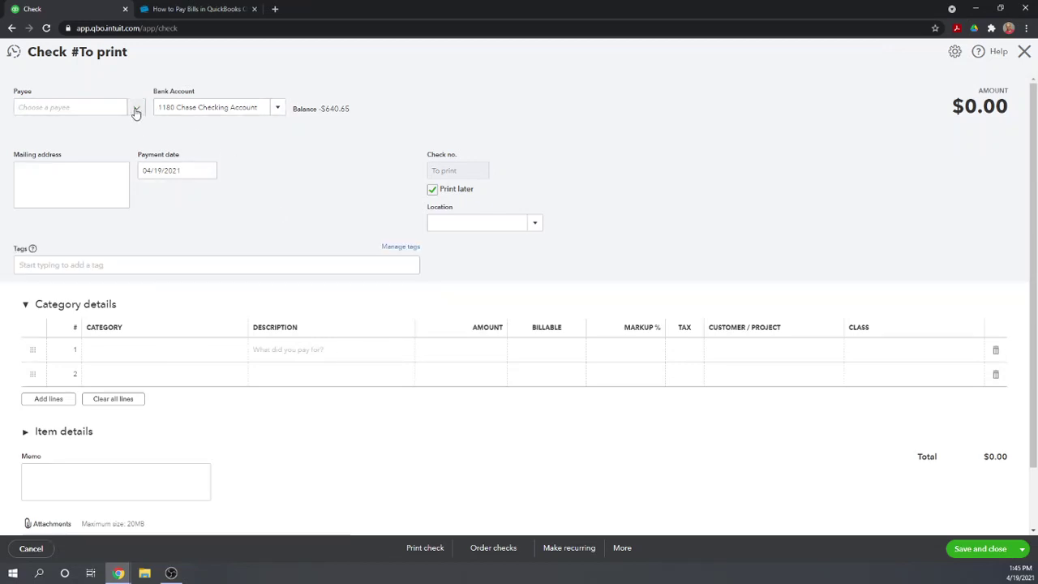
pyautogui.click(136, 110)
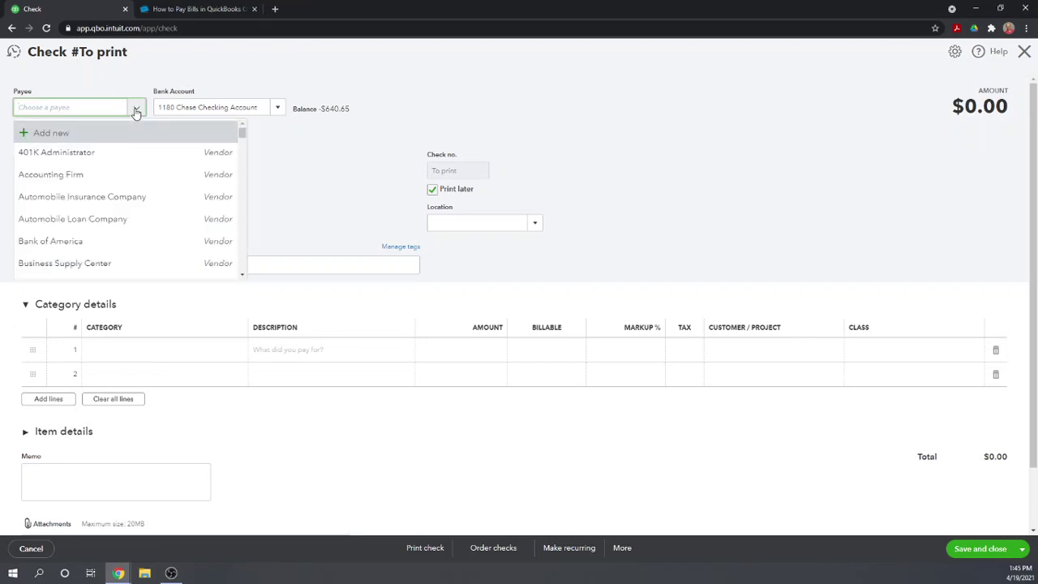
pyautogui.click(51, 174)
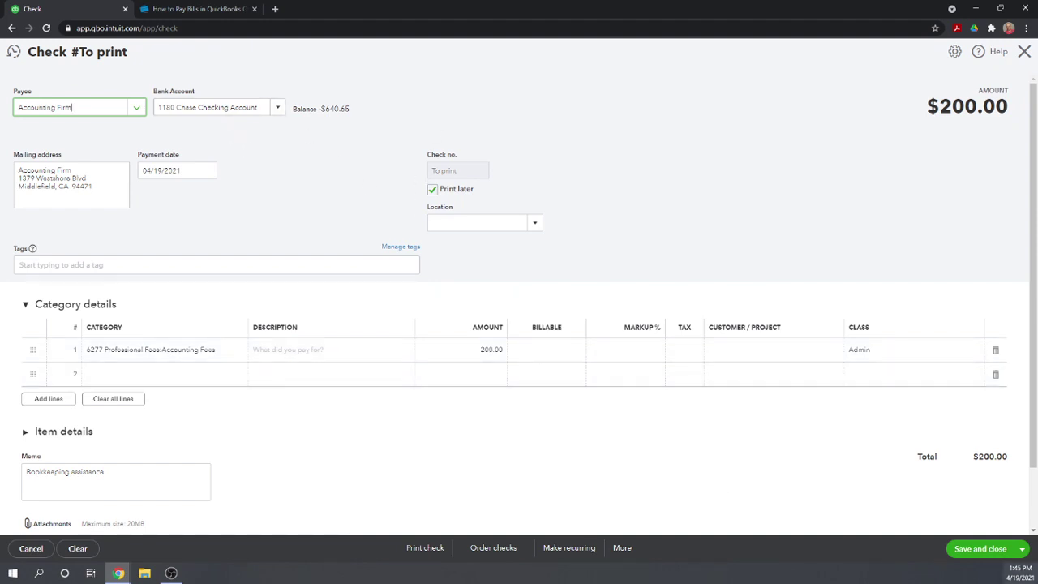
pyautogui.click(1021, 549)
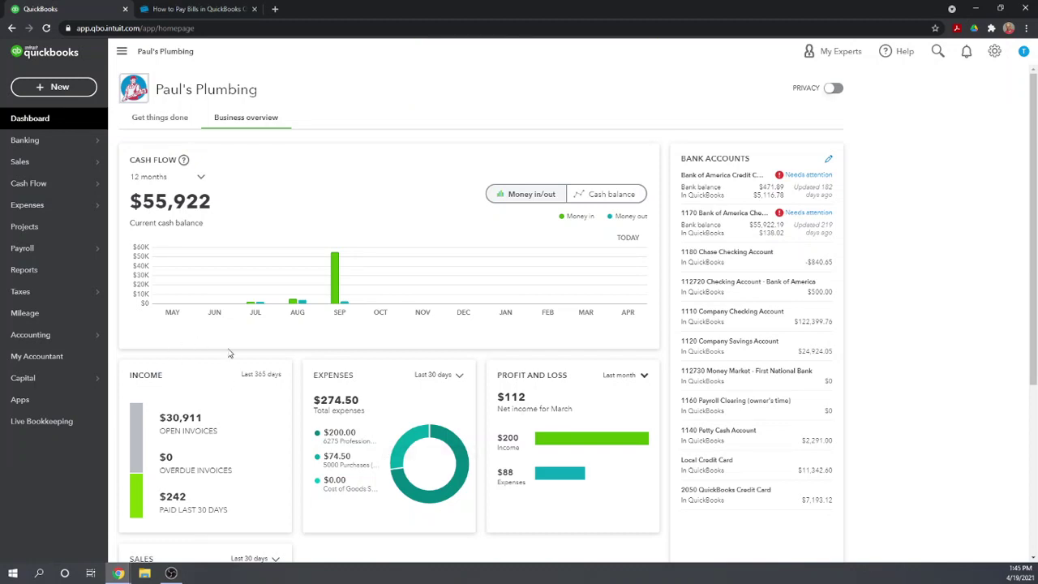
# - Reopen Print Checks from + New and preview all three checks totalling $6,640.80
pyautogui.click(40, 87)
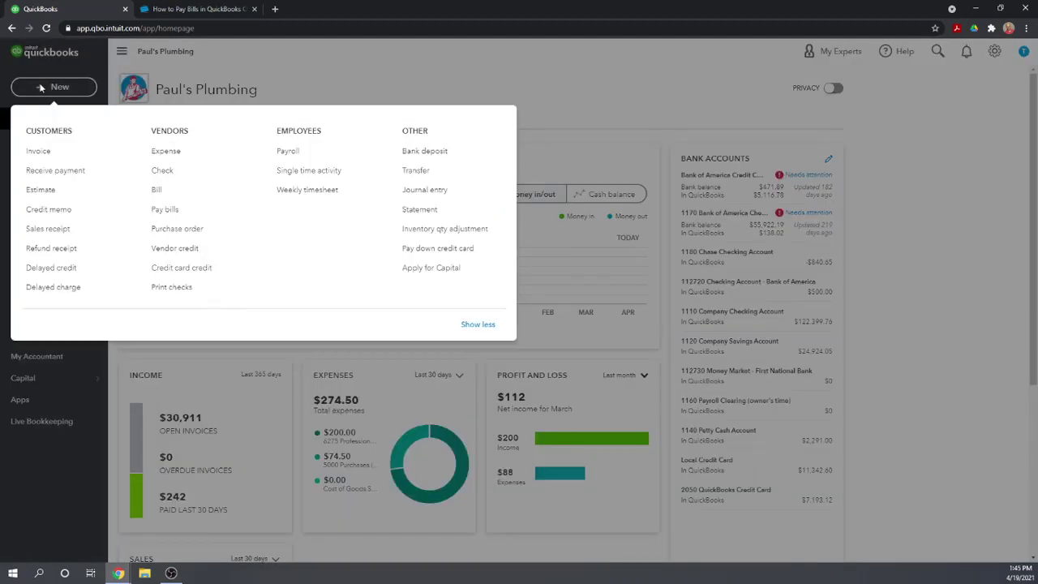
pyautogui.click(170, 290)
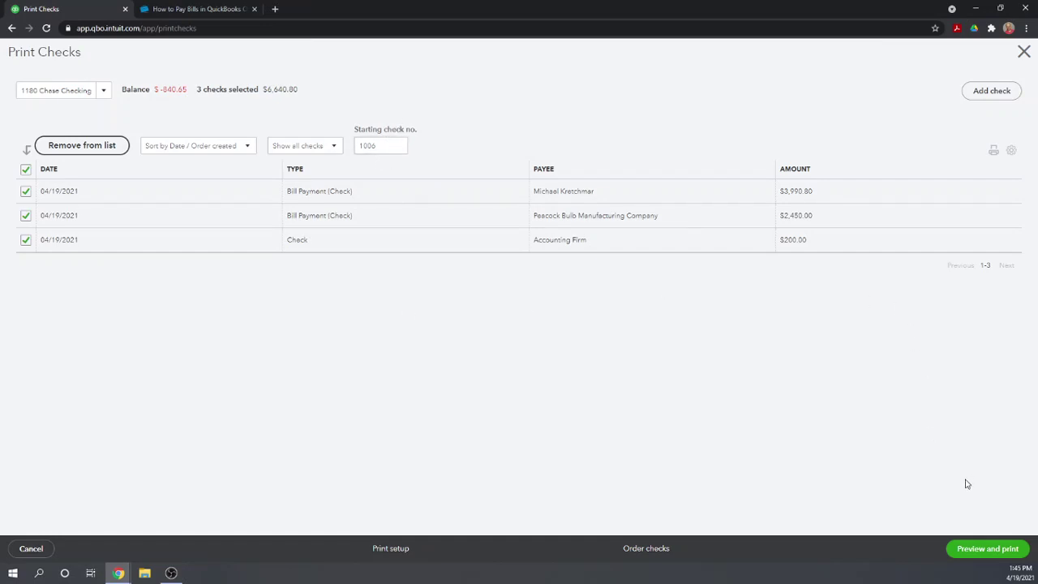
pyautogui.click(991, 551)
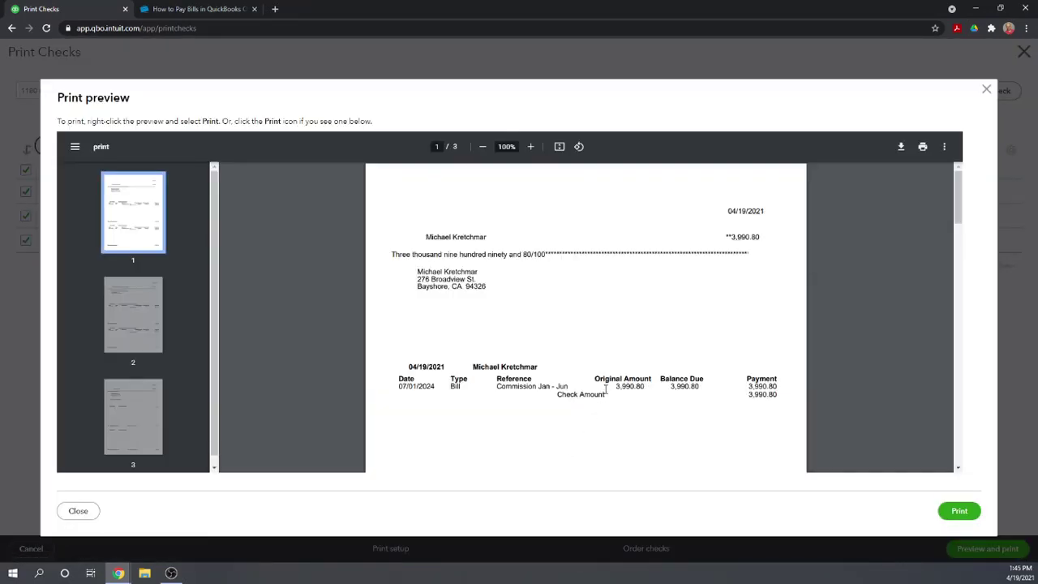
pyautogui.scroll(-1, 600, 353)
pyautogui.scroll(-7, 600, 353)
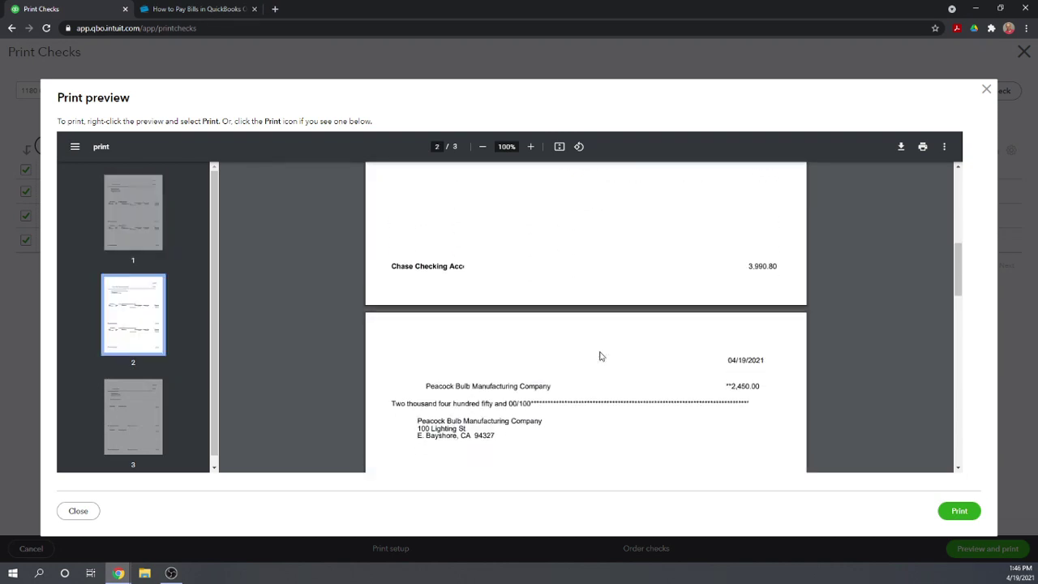
pyautogui.scroll(-4, 600, 353)
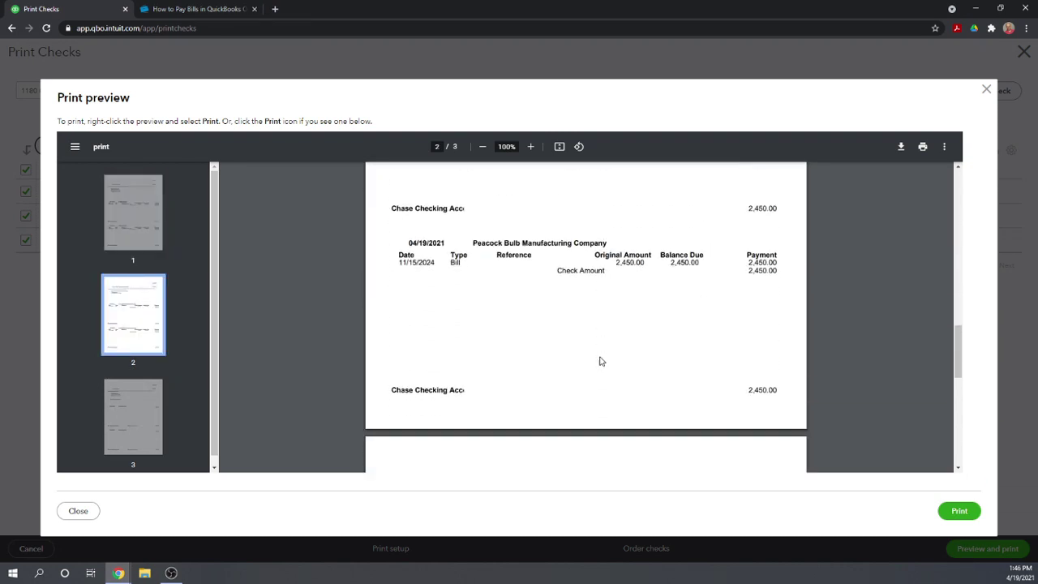
pyautogui.scroll(1, 600, 361)
pyautogui.scroll(-3, 601, 361)
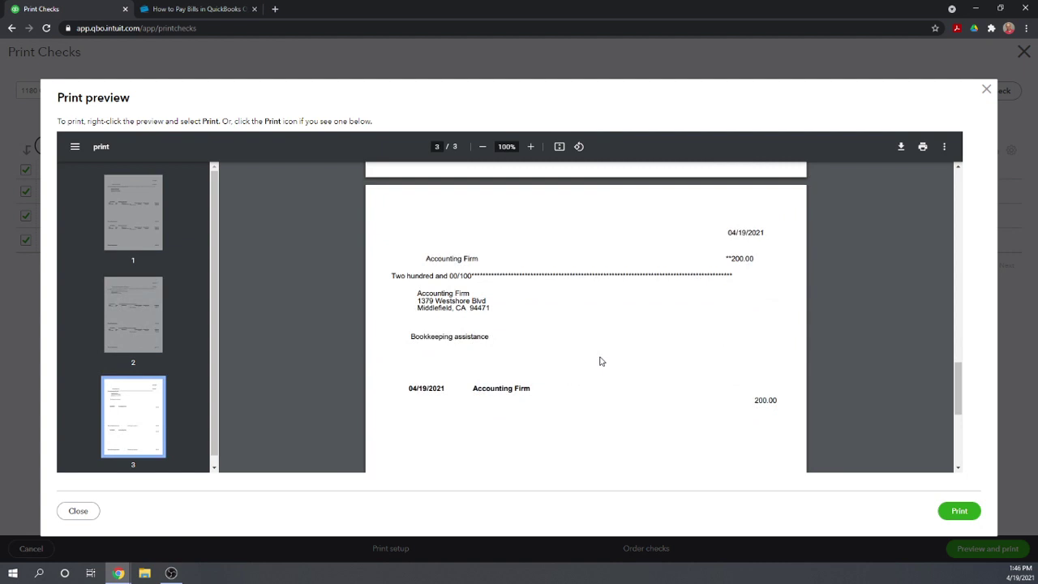
pyautogui.scroll(14, 600, 361)
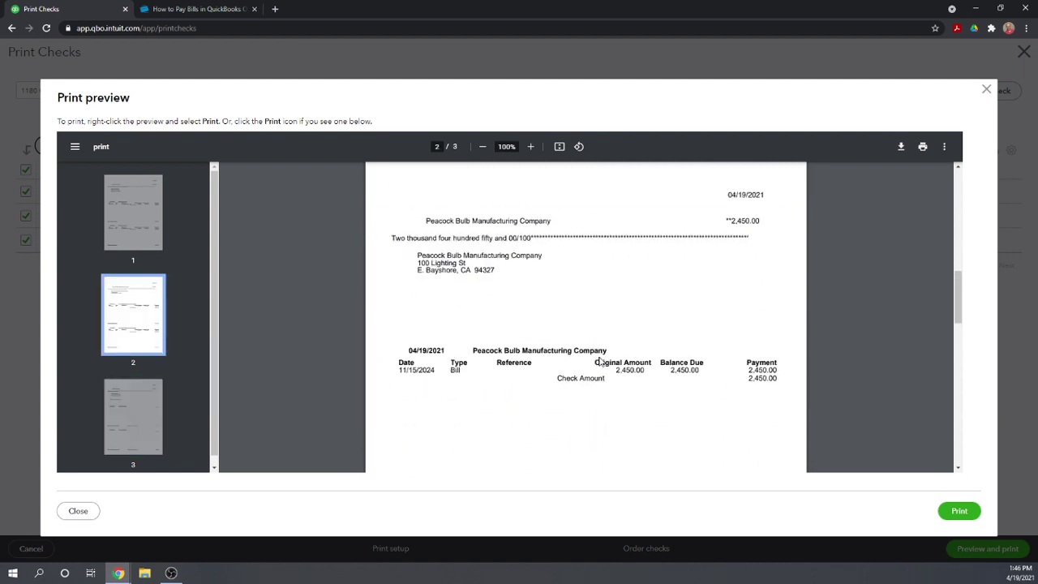
pyautogui.scroll(1, 601, 362)
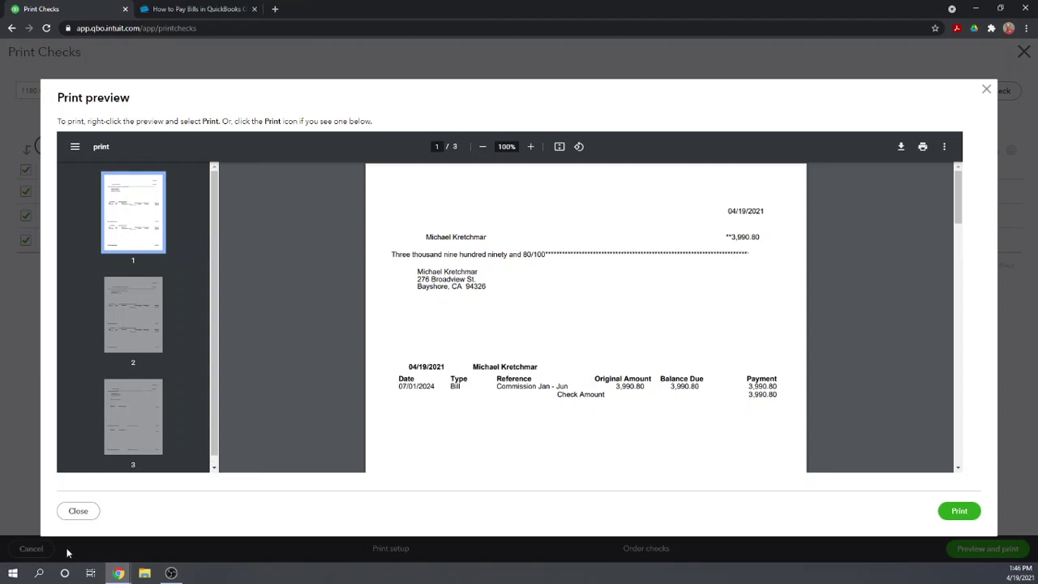
# - Close the check print preview and confirm all three checks printed correctly
pyautogui.click(77, 510)
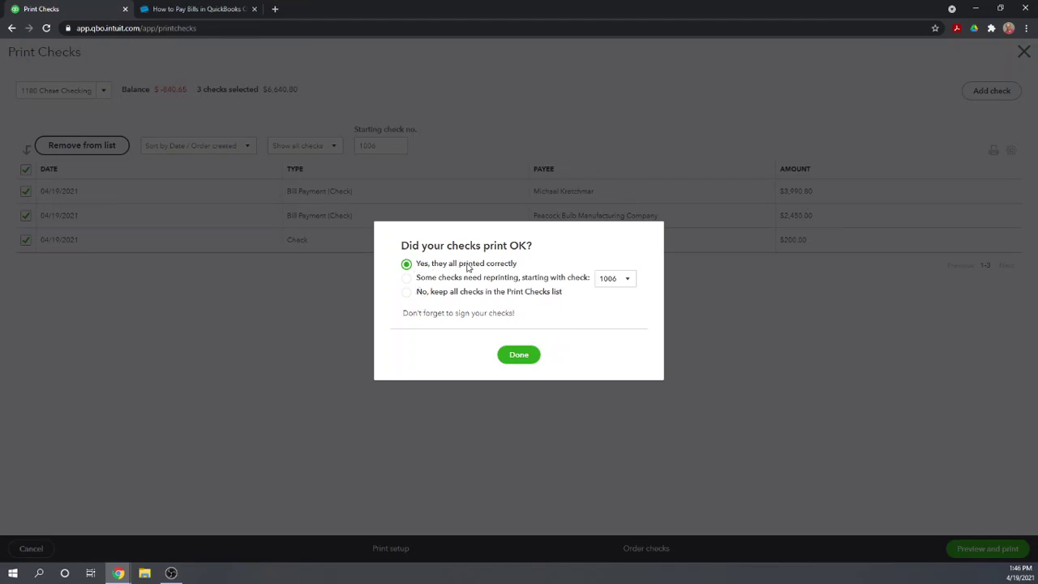
pyautogui.click(519, 357)
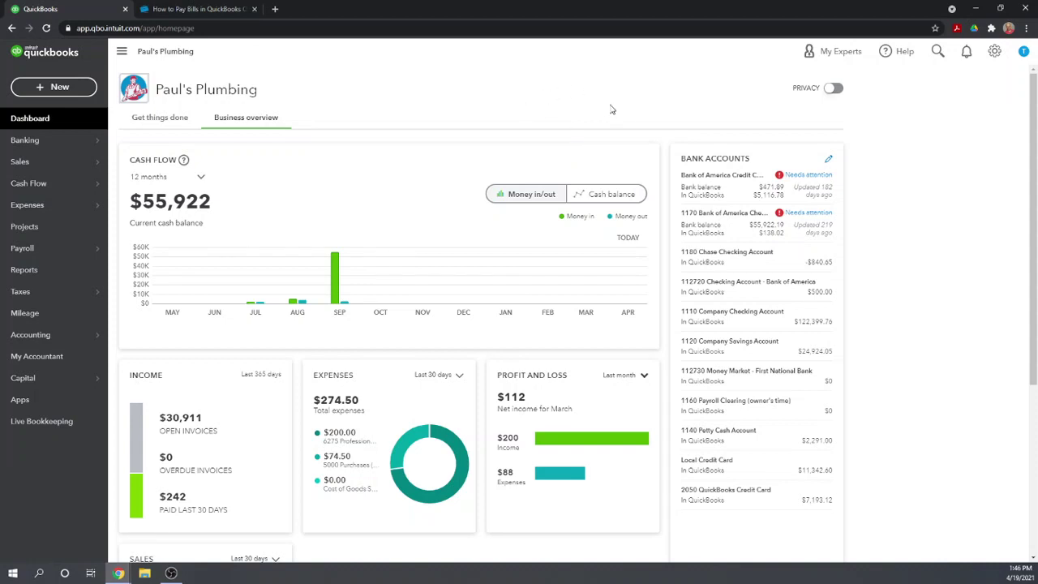
# - Reopen Pay Bills from the + New menu, now showing four open bills
pyautogui.click(41, 89)
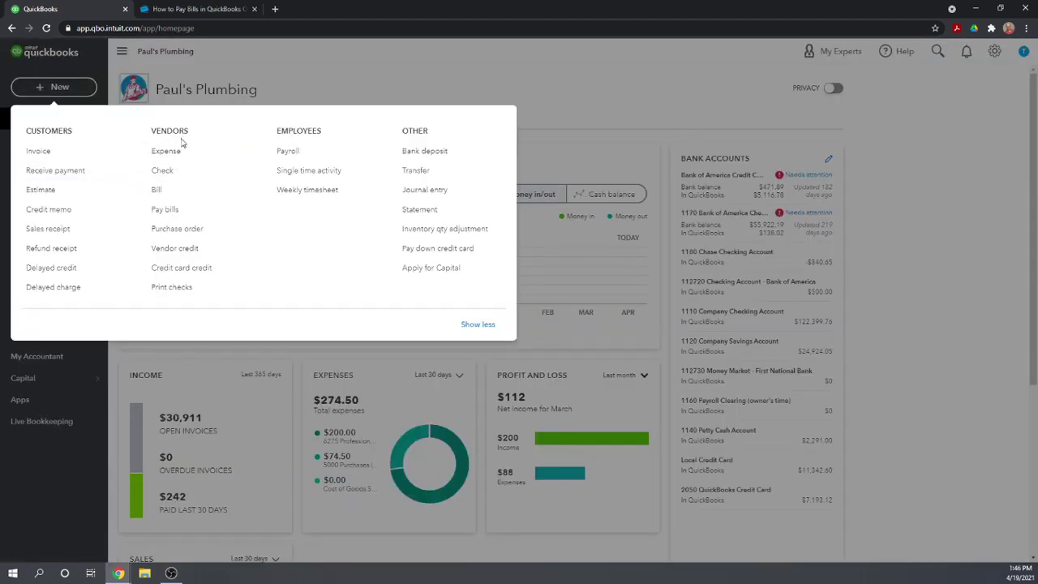
pyautogui.click(160, 212)
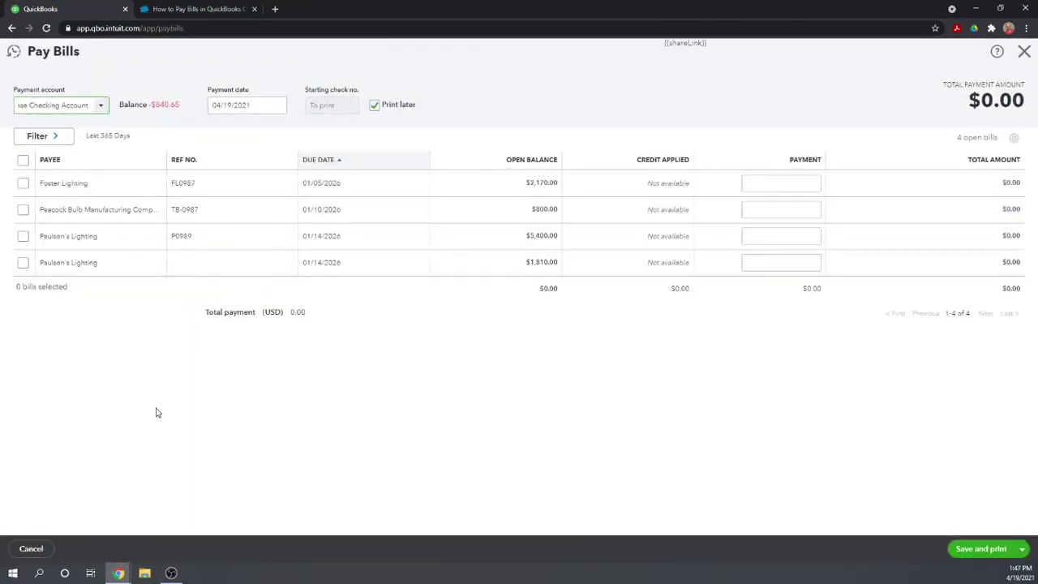
# - Tick the Foster Lighting and Peacock Bulb bills ($2,970.00) and choose Schedule payments online
pyautogui.click(23, 184)
pyautogui.click(22, 212)
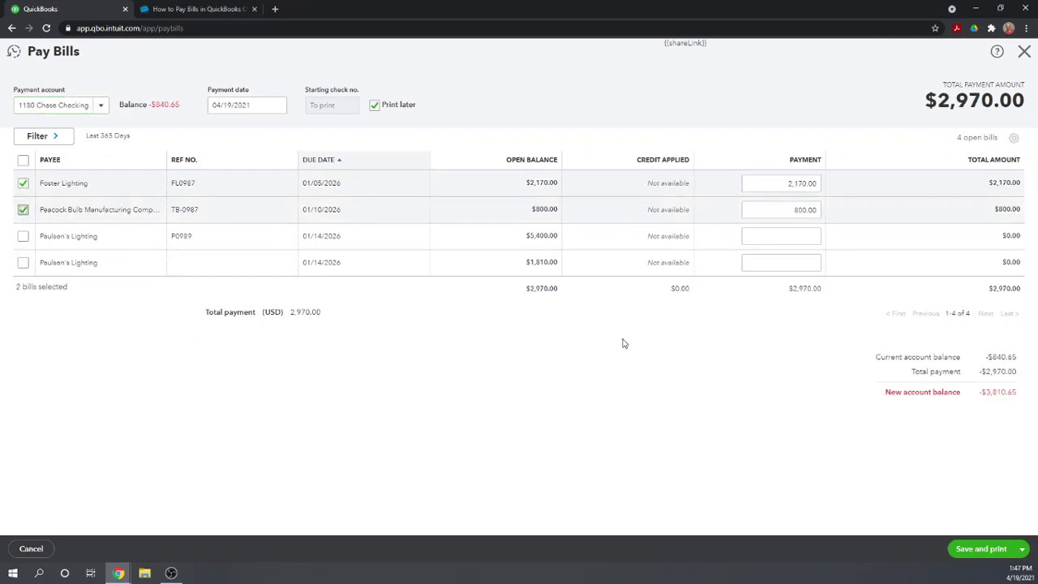
pyautogui.click(1021, 550)
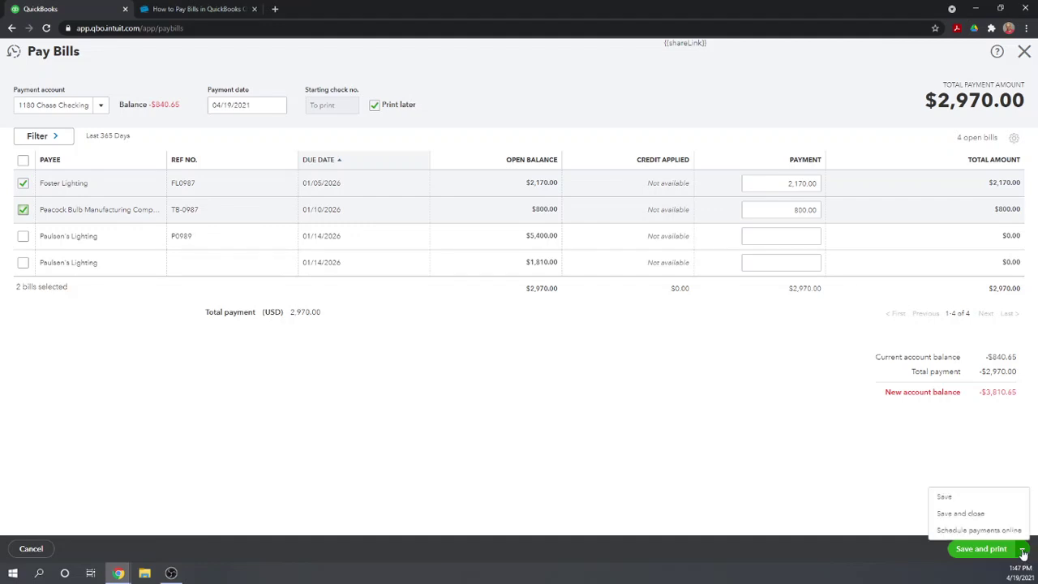
pyautogui.click(980, 530)
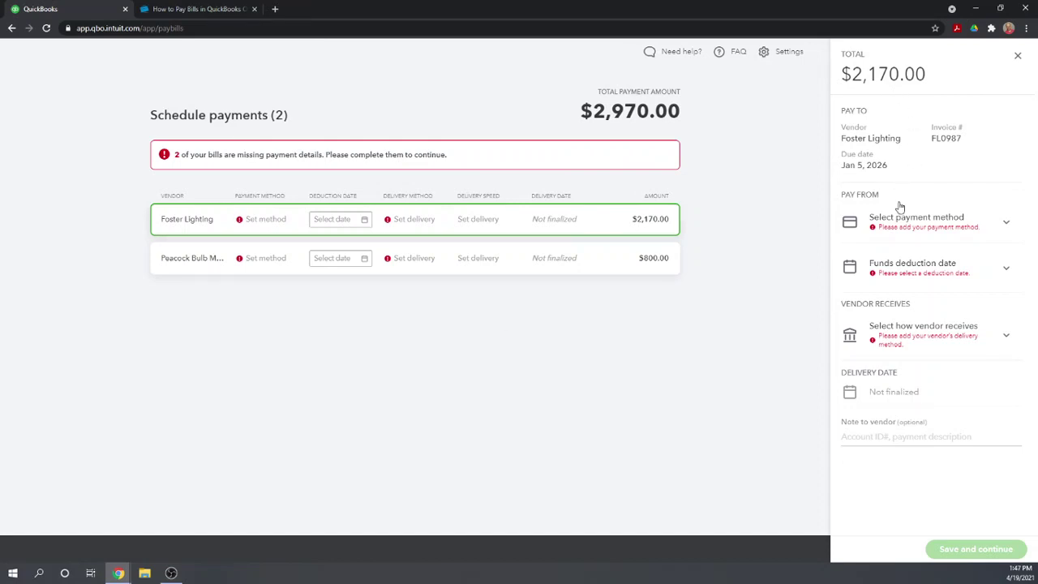
# - Open the payment method dropdown for Foster Lighting's $2,170.00 bill
pyautogui.click(1007, 227)
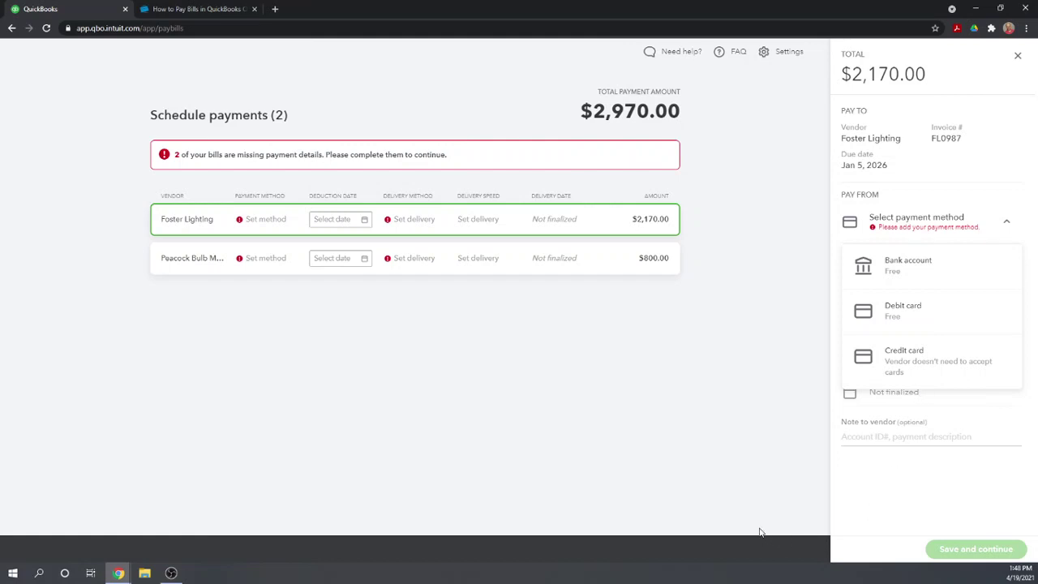
pyautogui.click(907, 271)
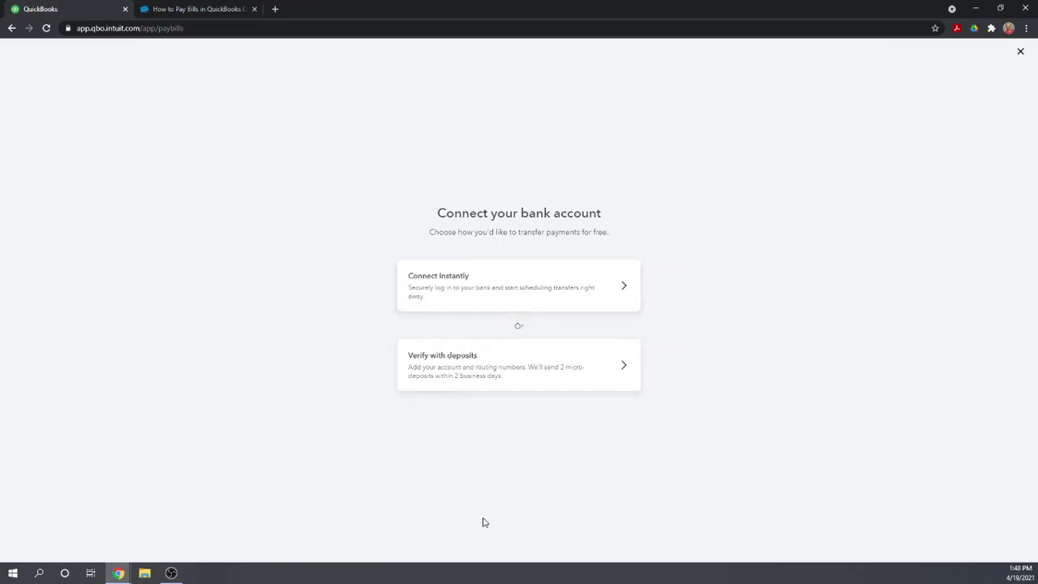
pyautogui.click(1021, 51)
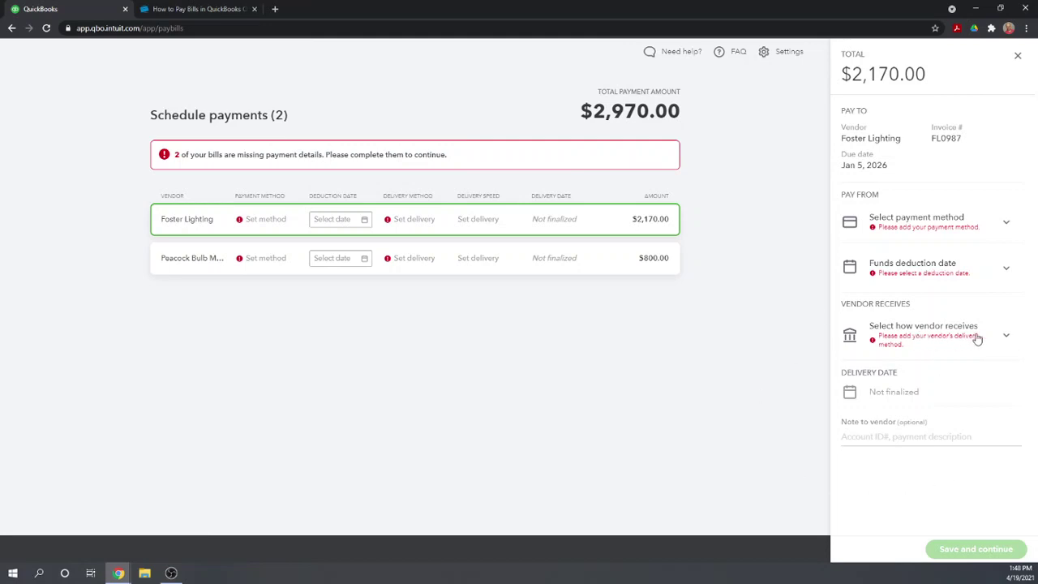
pyautogui.click(1006, 337)
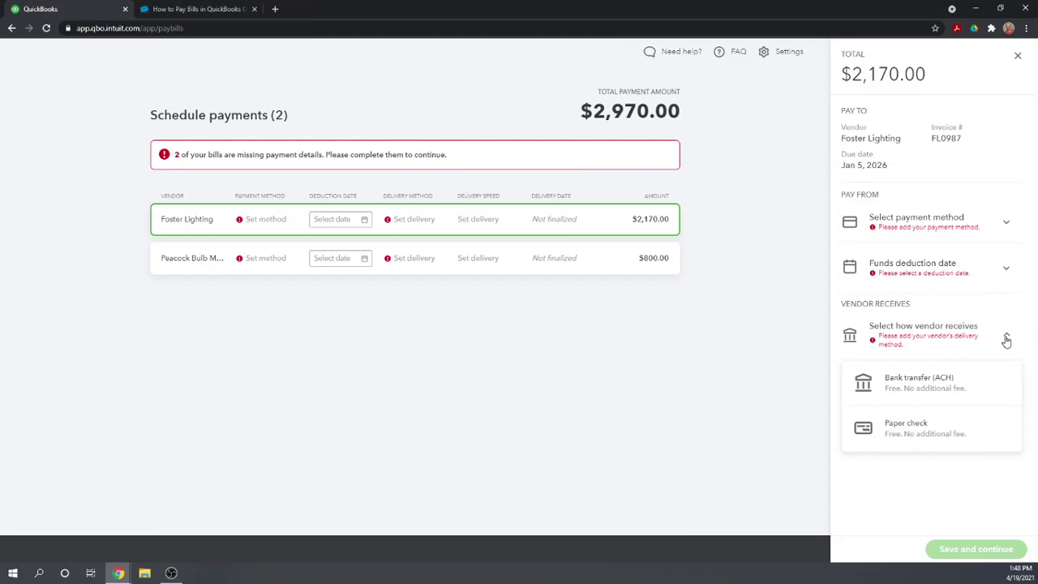
pyautogui.click(916, 387)
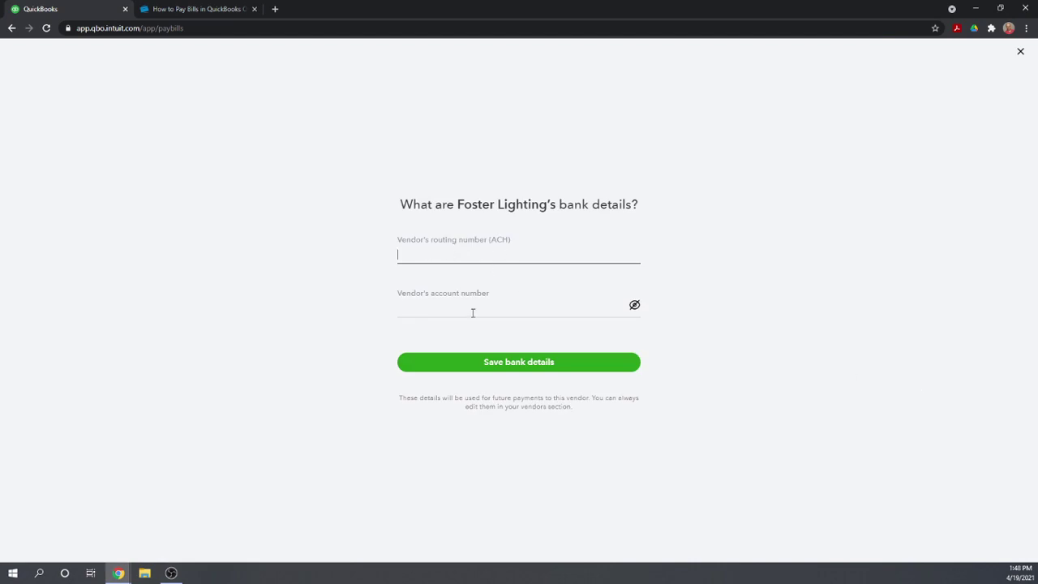
pyautogui.click(1020, 51)
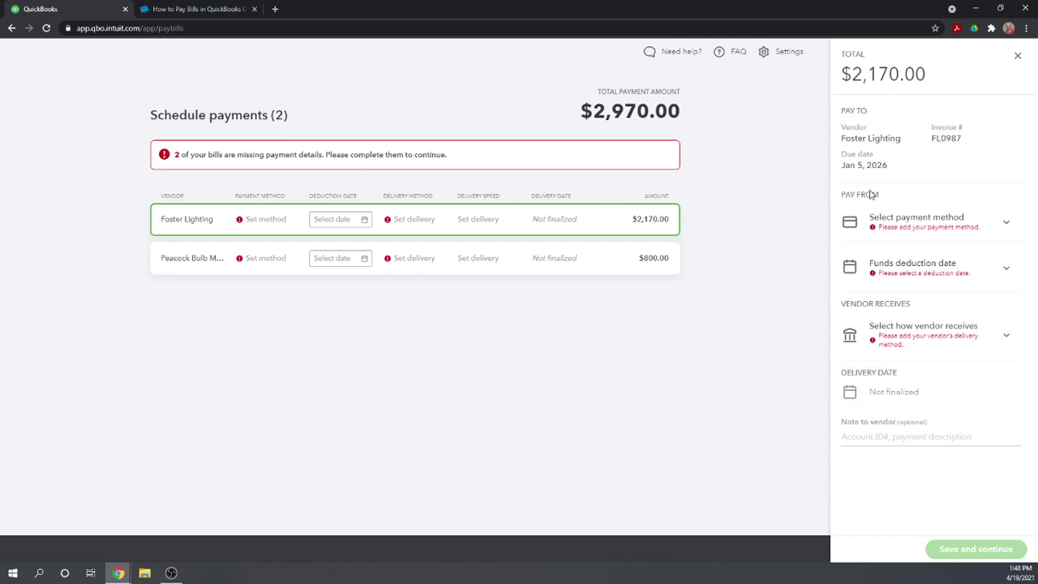
pyautogui.click(1007, 338)
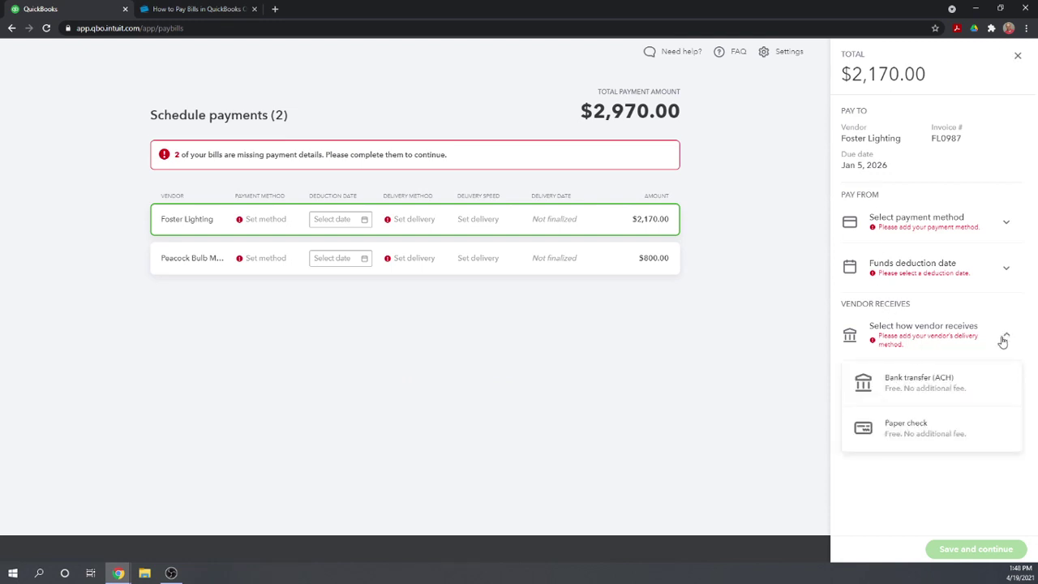
pyautogui.click(908, 427)
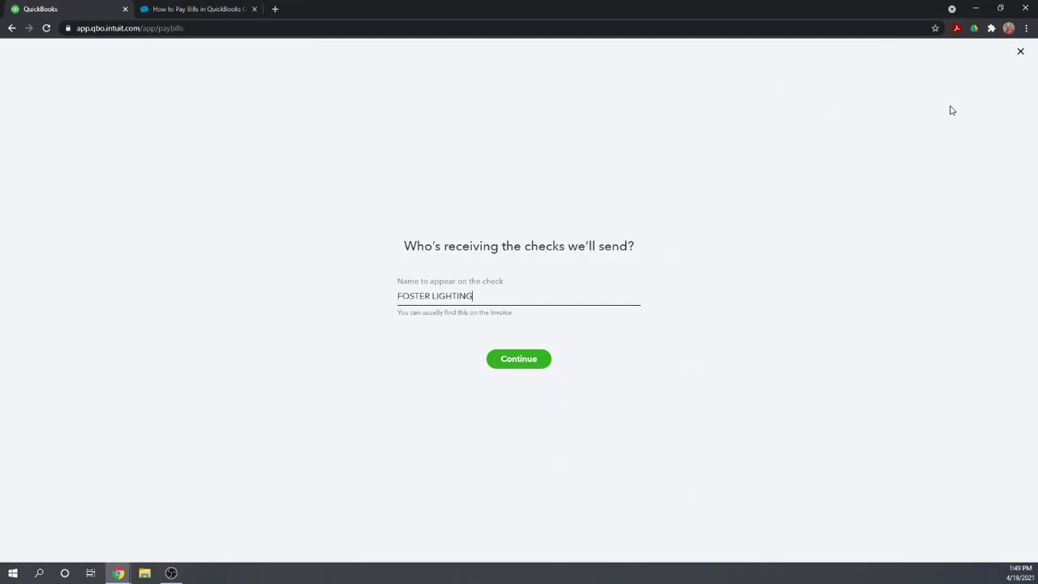
pyautogui.click(1021, 54)
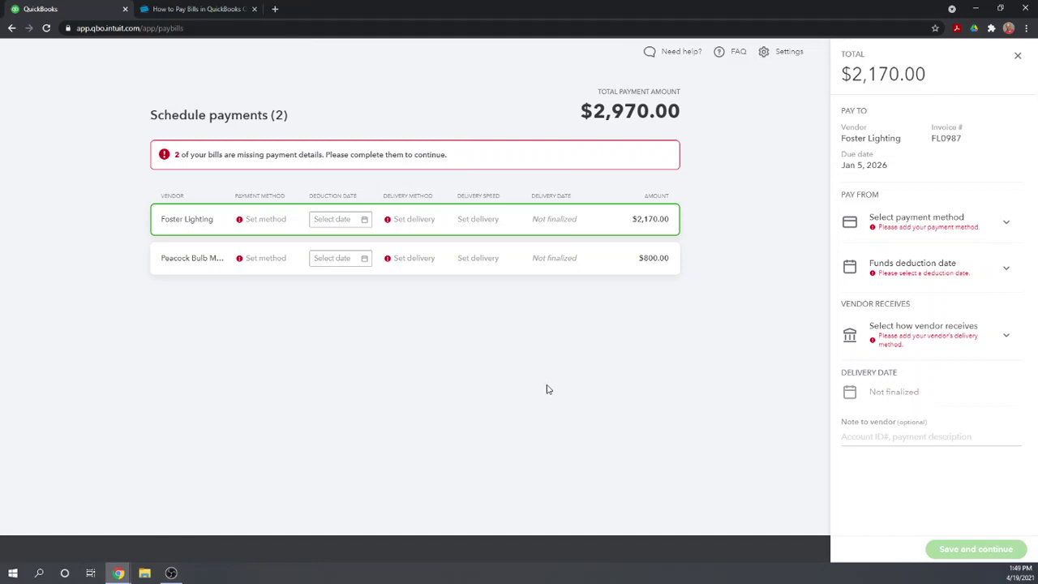
# - Close the Foster Lighting payment details, cancel both scheduled payments, and exit Pay Bills to the dashboard
pyautogui.click(1018, 57)
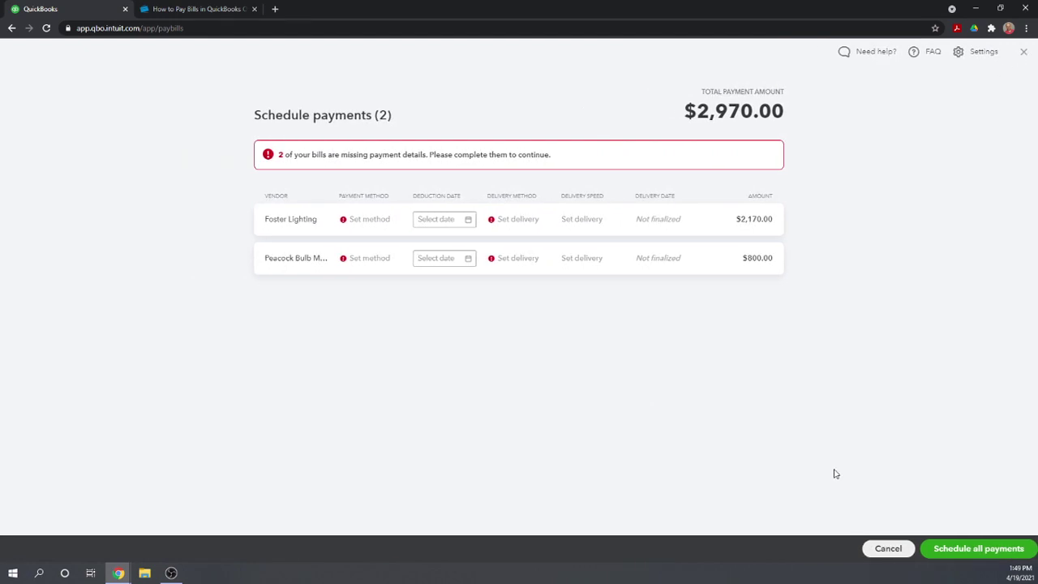
pyautogui.click(886, 554)
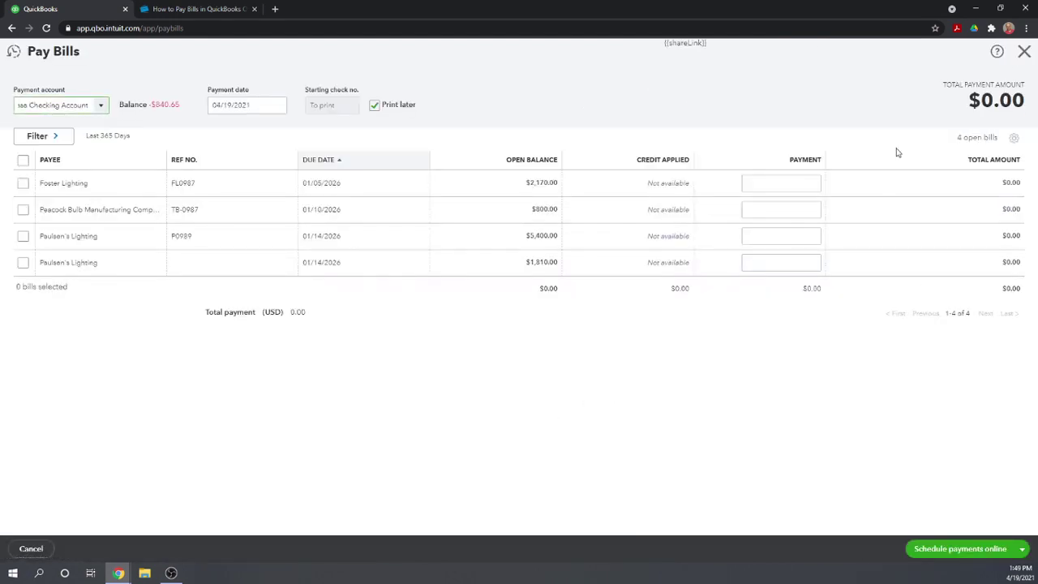
pyautogui.click(1023, 51)
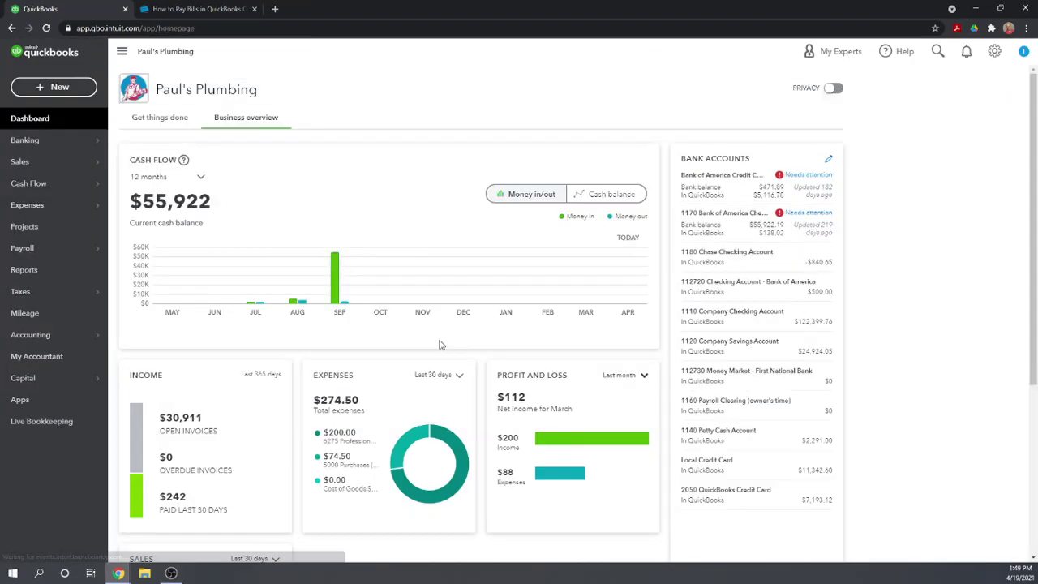